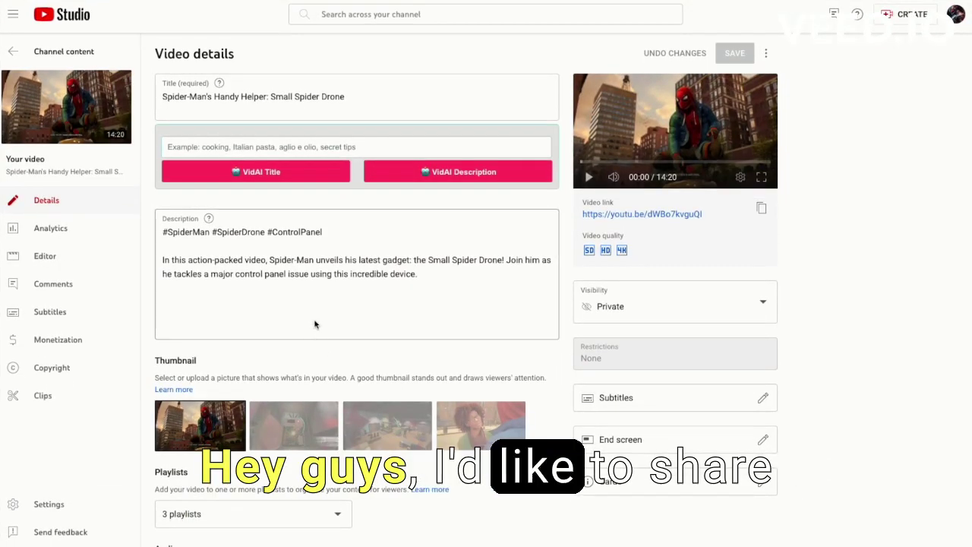
- Look over the Spider Drone video's title and description, then view the VidAI extension's Chrome Web Store listing
click(315, 325)
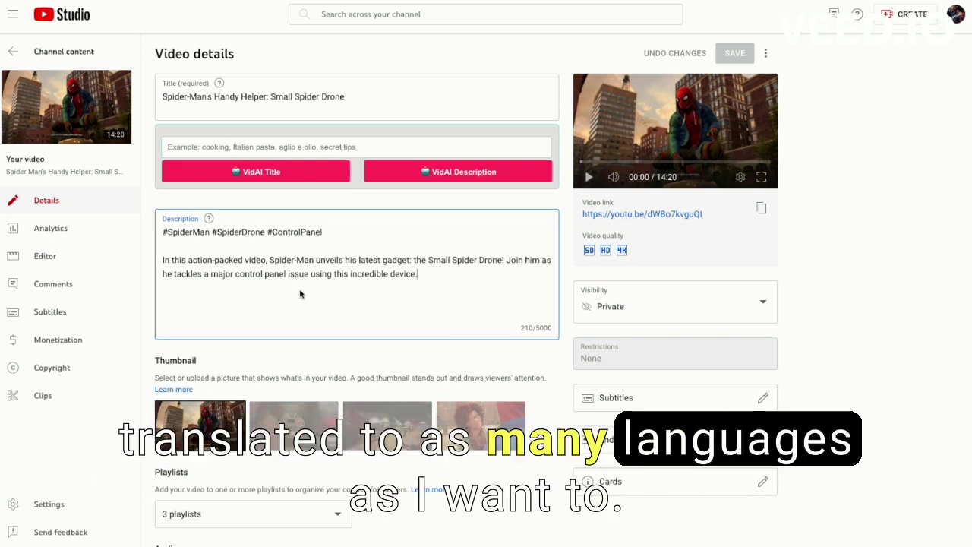
click(373, 99)
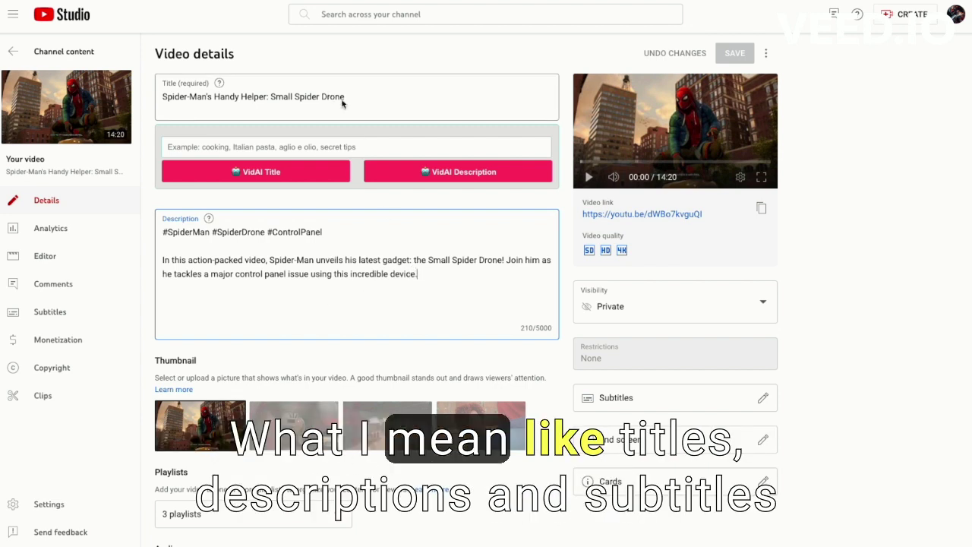
click(457, 267)
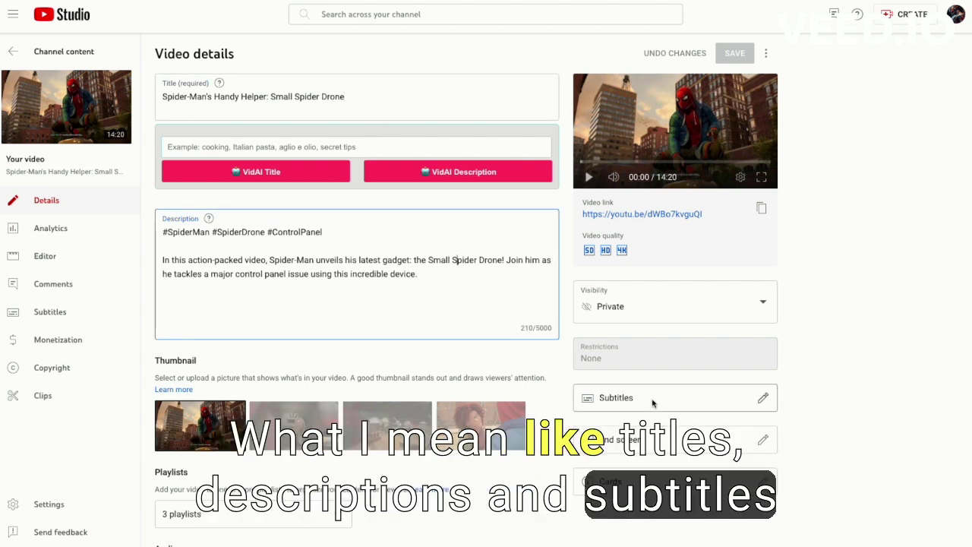
click(856, 356)
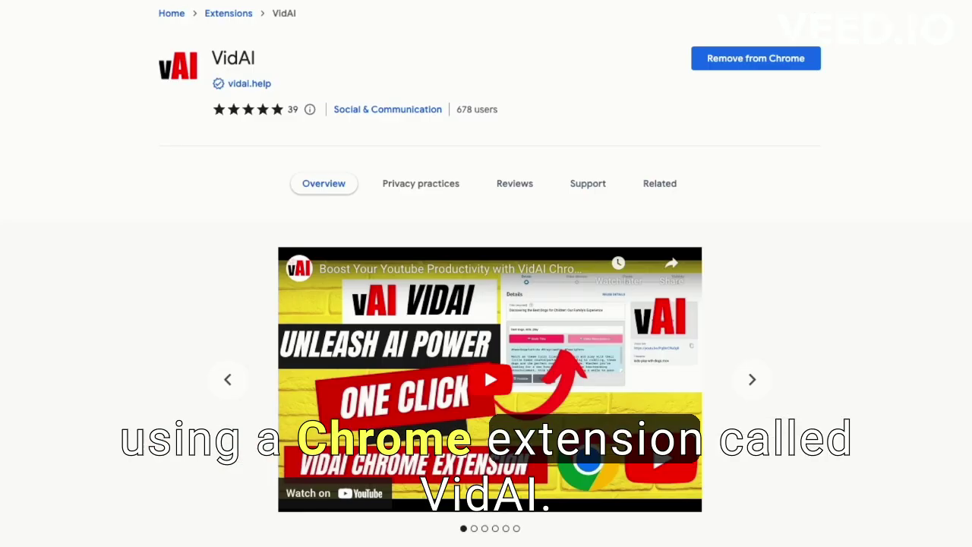
drag(259, 67, 219, 59)
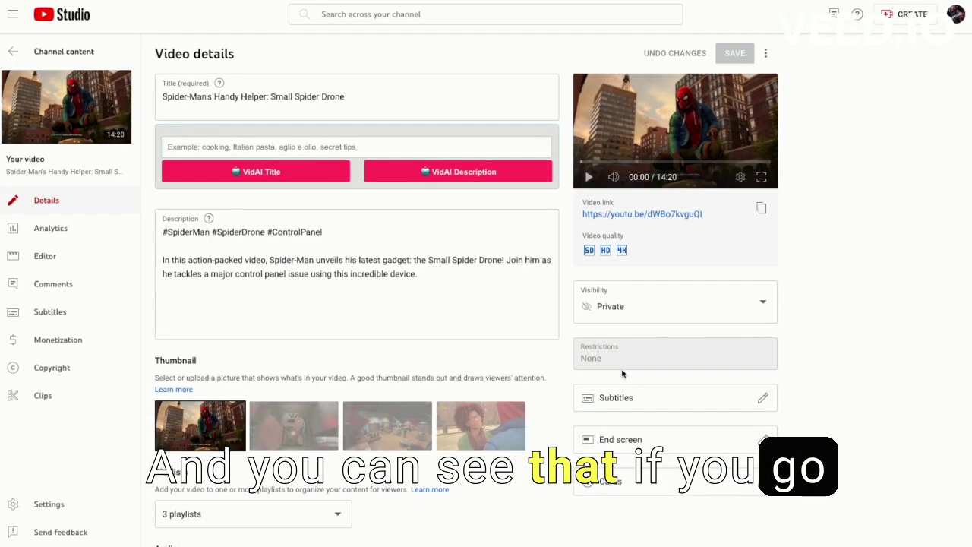
- Open the Subtitles list and scroll through VidAI's My Languages toggles to review the enabled languages
click(88, 312)
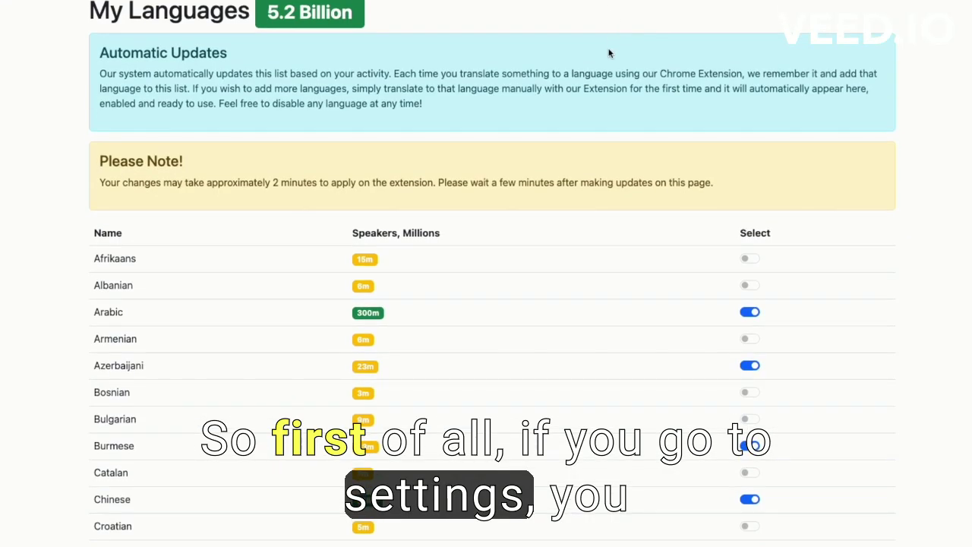
scroll(608, 53, down, 2)
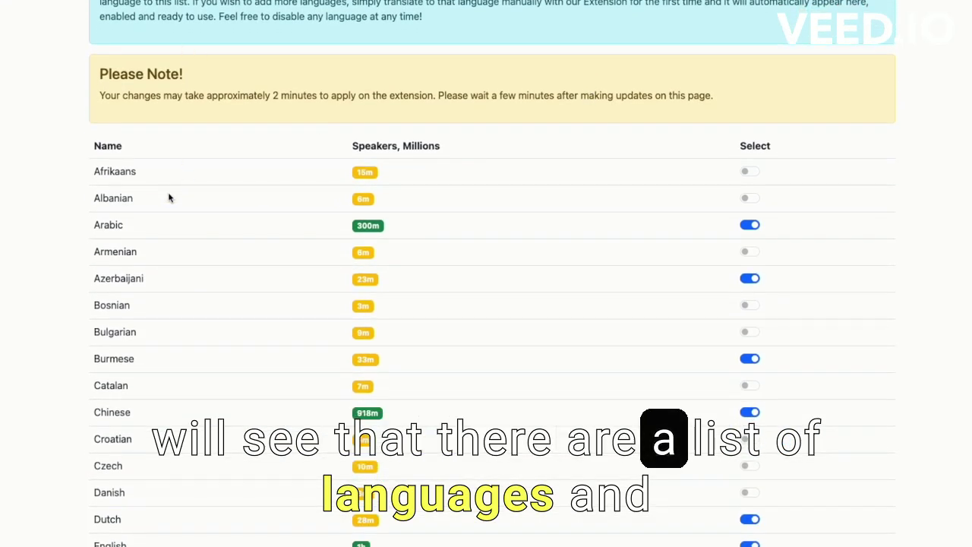
scroll(168, 197, down, 4)
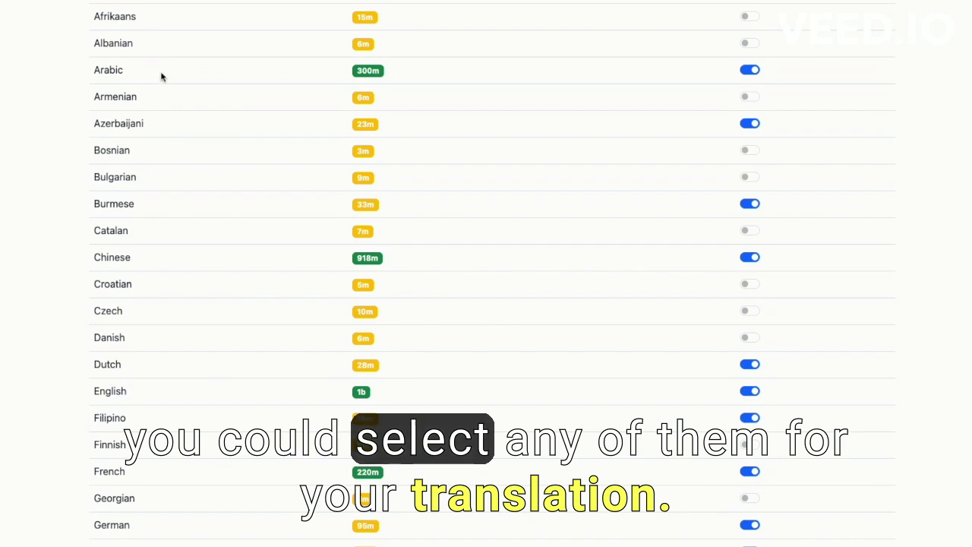
scroll(347, 224, down, 10)
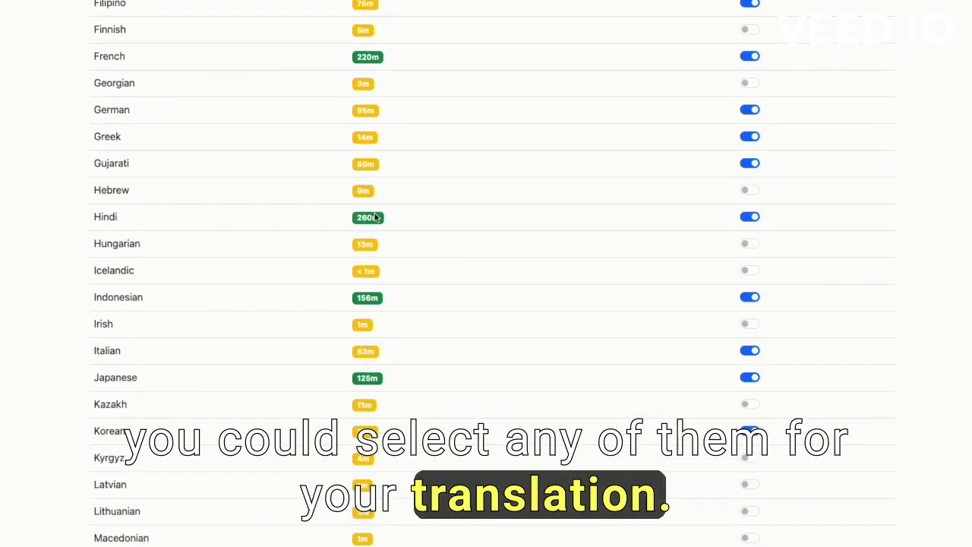
scroll(375, 218, up, 15)
scroll(102, 85, down, 2)
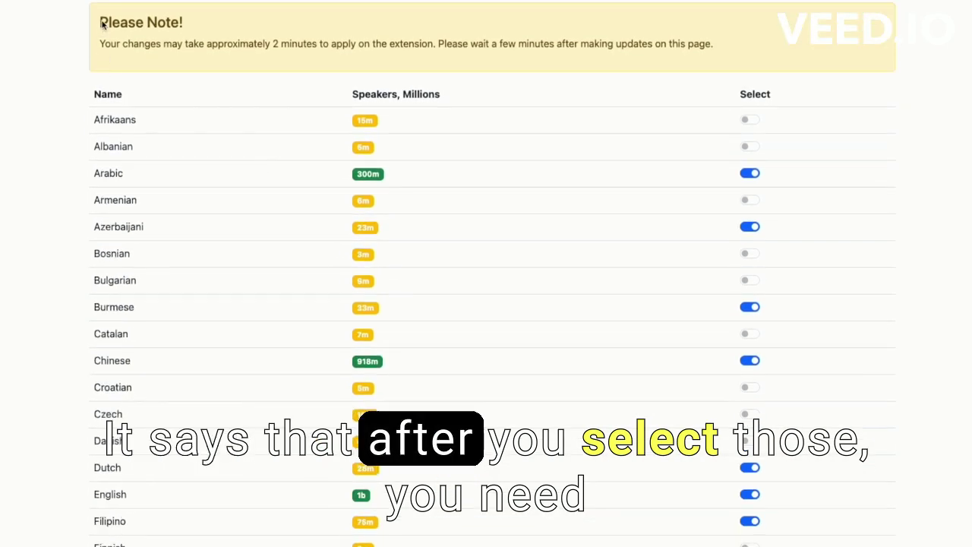
drag(103, 25, 751, 53)
scroll(468, 238, down, 1)
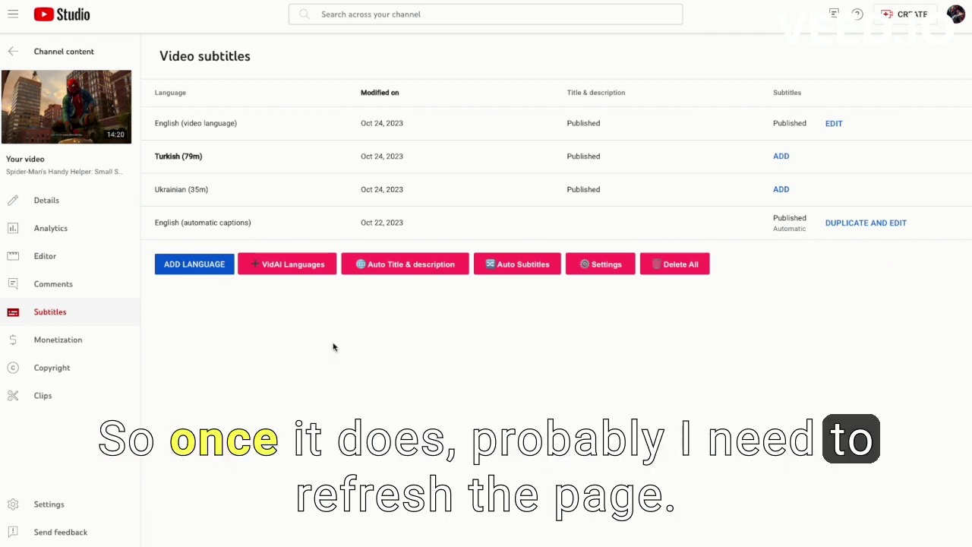
key(F5)
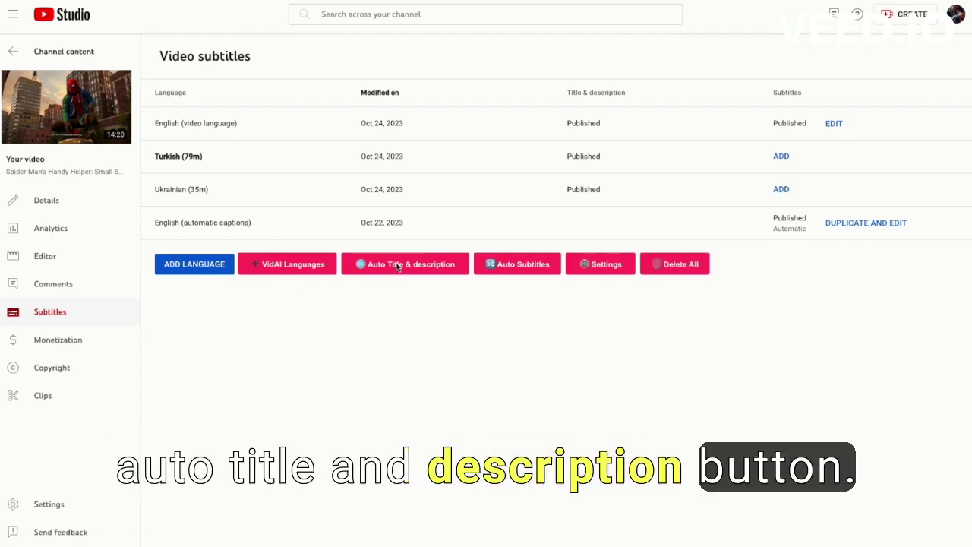
- Run VidAI's Auto Title & description to add translated titles and descriptions from Dutch to Vietnamese
click(396, 266)
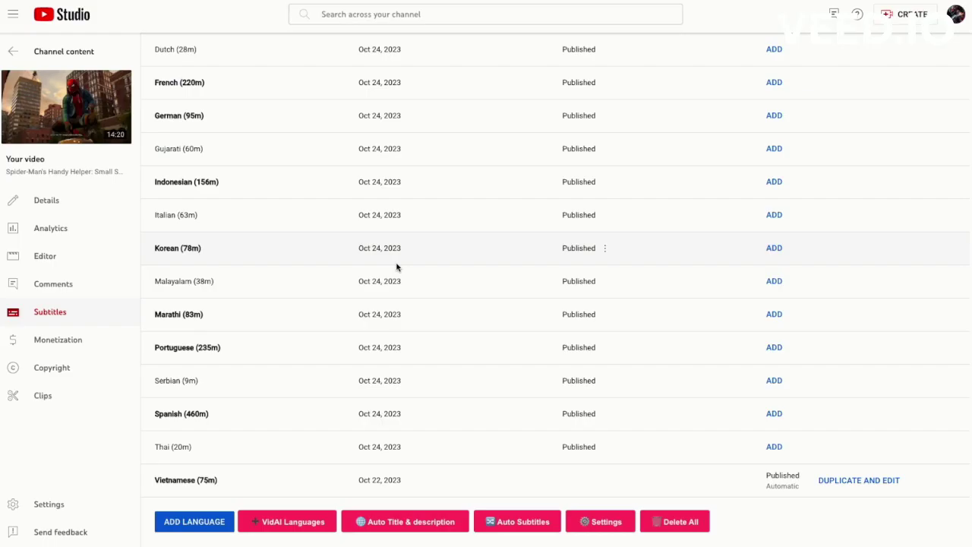
- Reload the subtitles page with F5 and confirm Polish, Russian, Swedish and Uzbek show Published
scroll(395, 267, up, 3)
scroll(399, 306, down, 3)
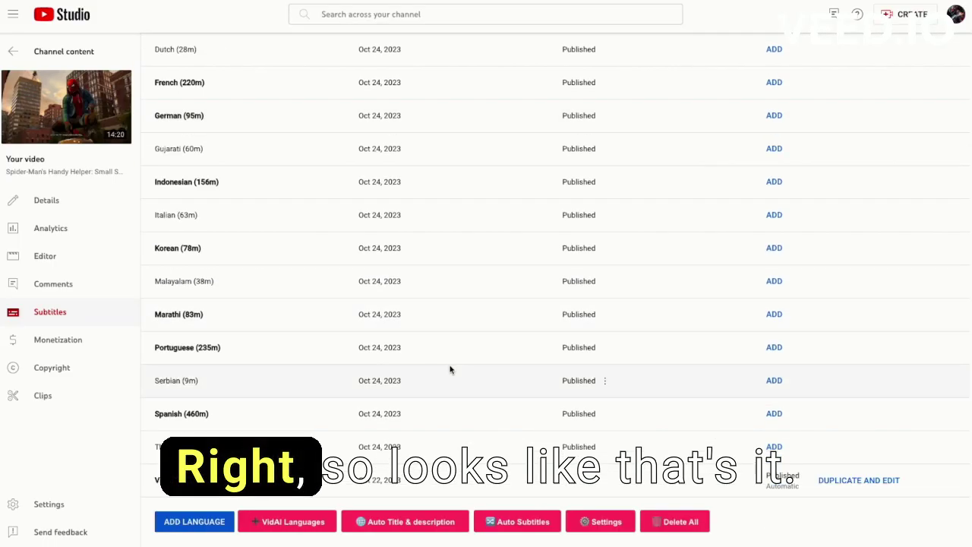
scroll(450, 370, up, 3)
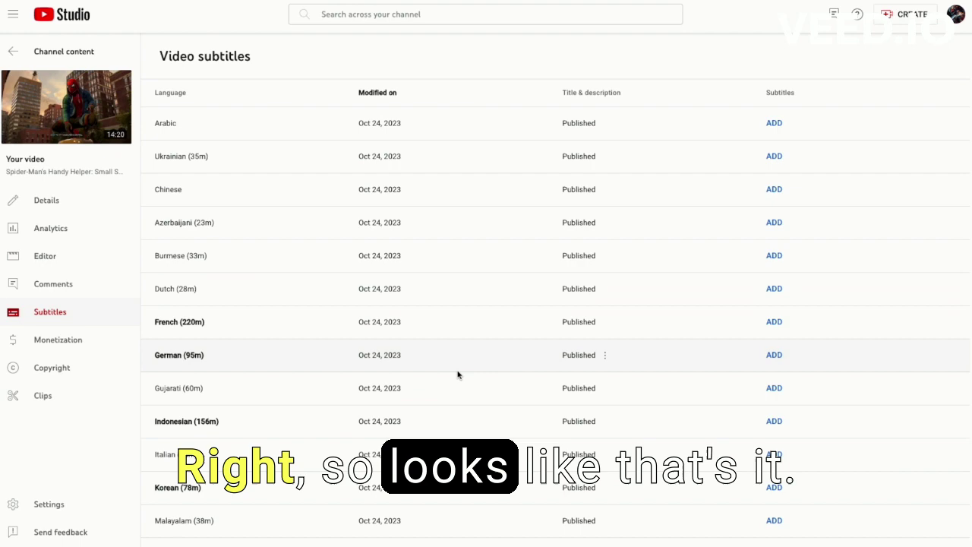
scroll(433, 405, down, 3)
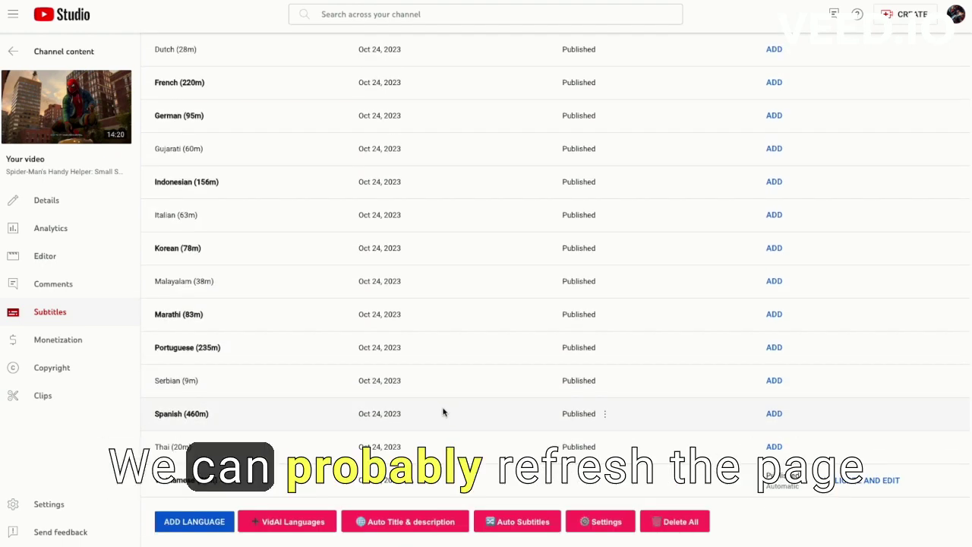
scroll(342, 251, up, 3)
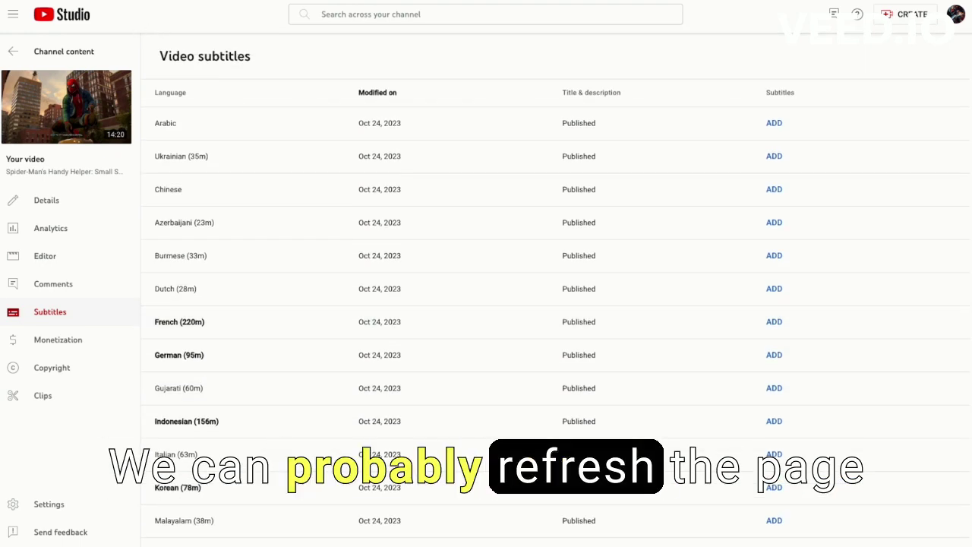
key(F5)
scroll(481, 386, down, 2)
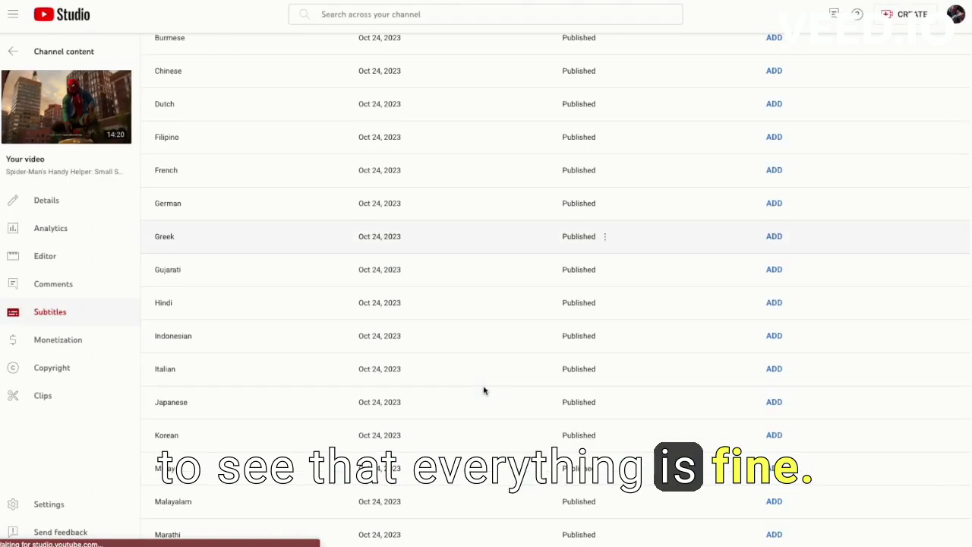
scroll(484, 390, down, 5)
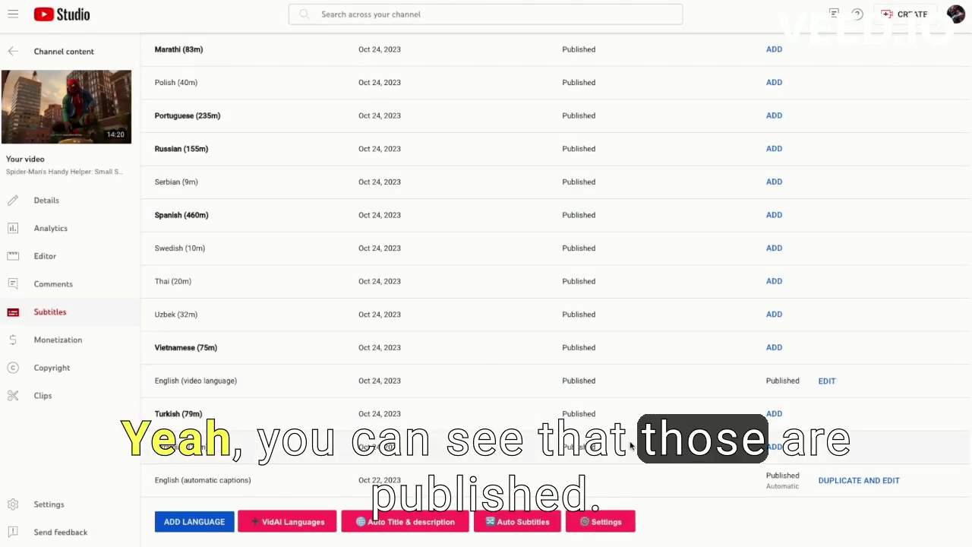
click(281, 523)
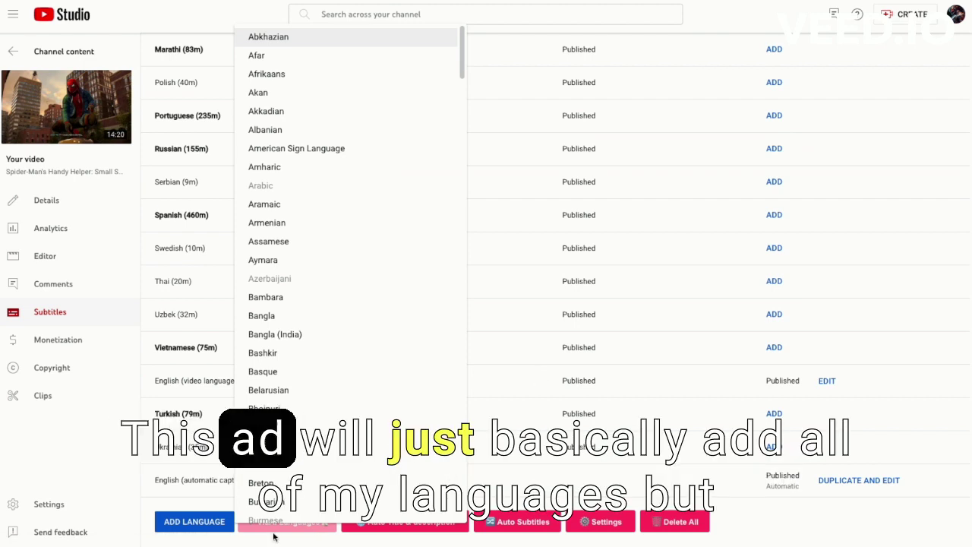
click(535, 397)
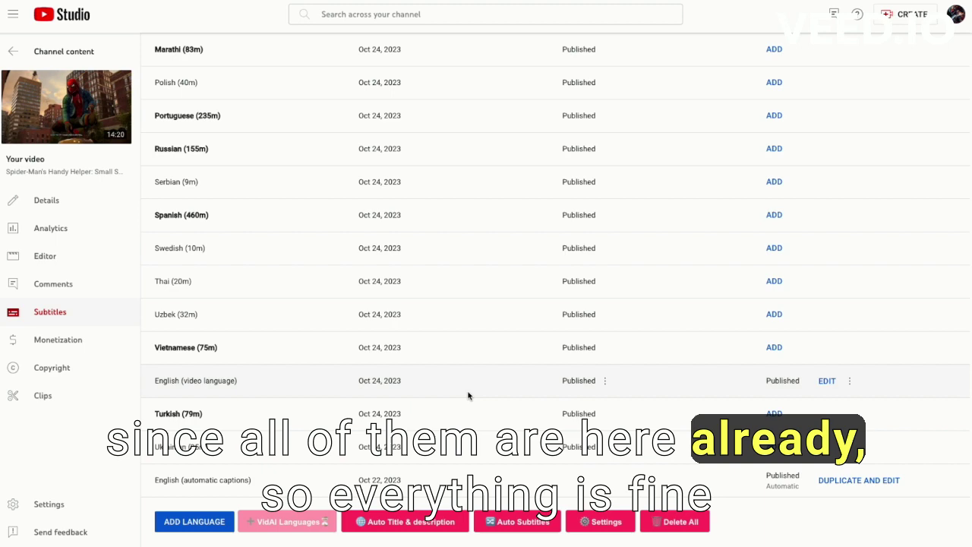
scroll(469, 395, up, 15)
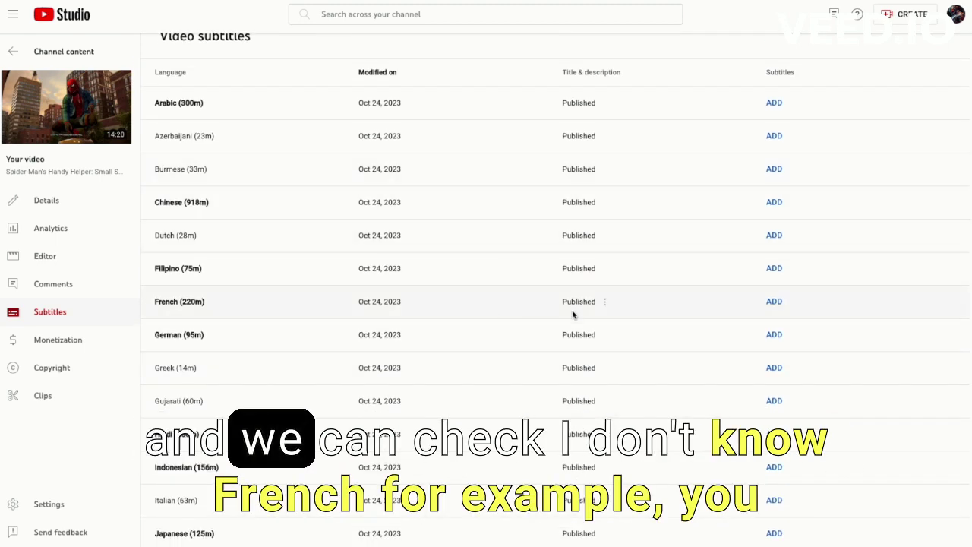
click(607, 301)
click(600, 299)
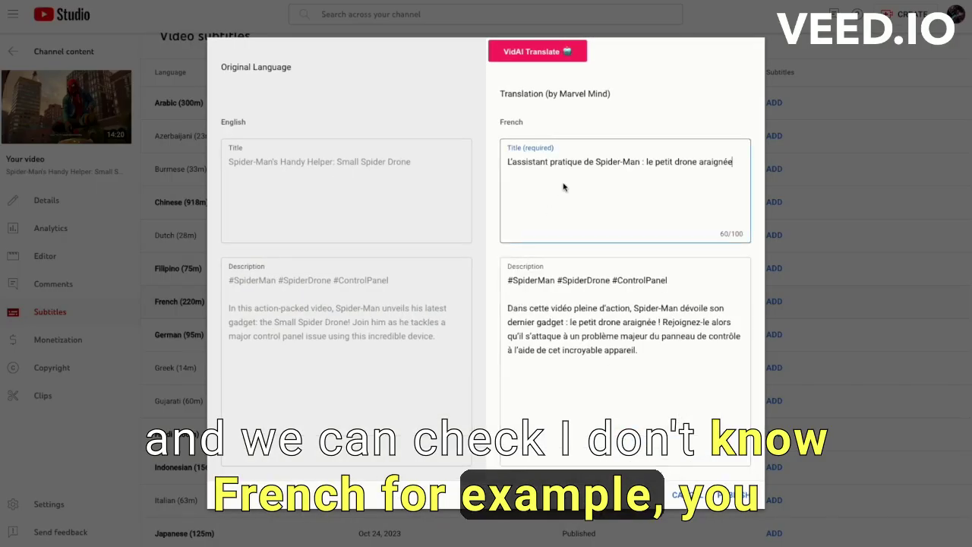
click(688, 494)
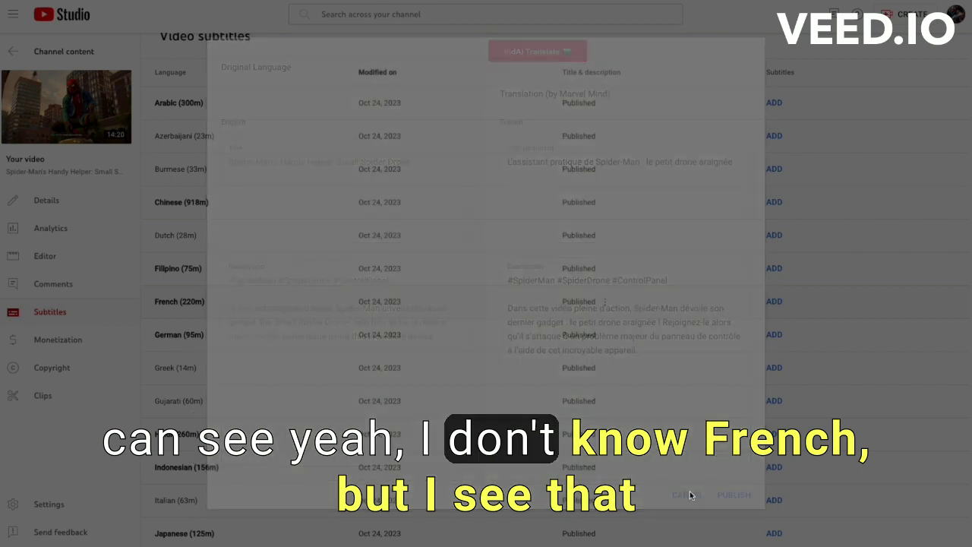
click(606, 334)
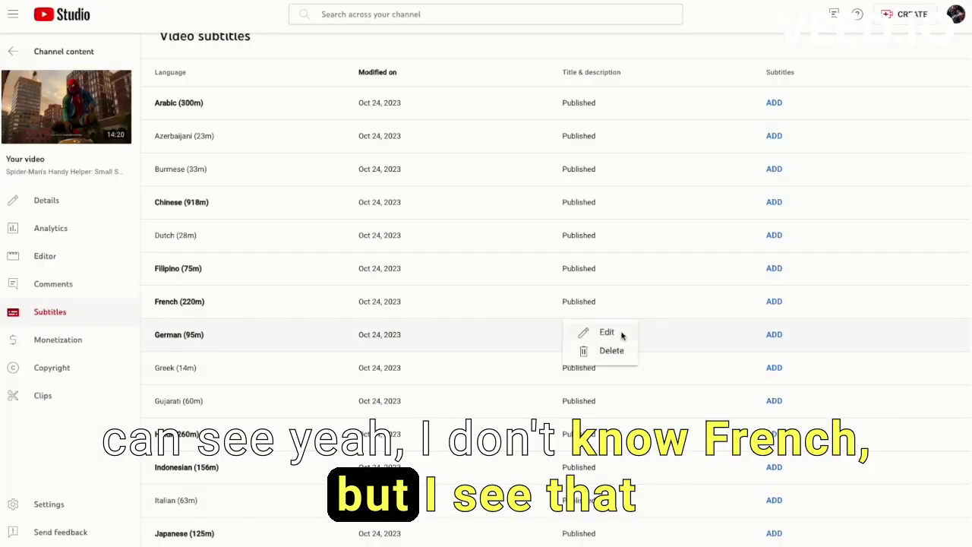
click(617, 331)
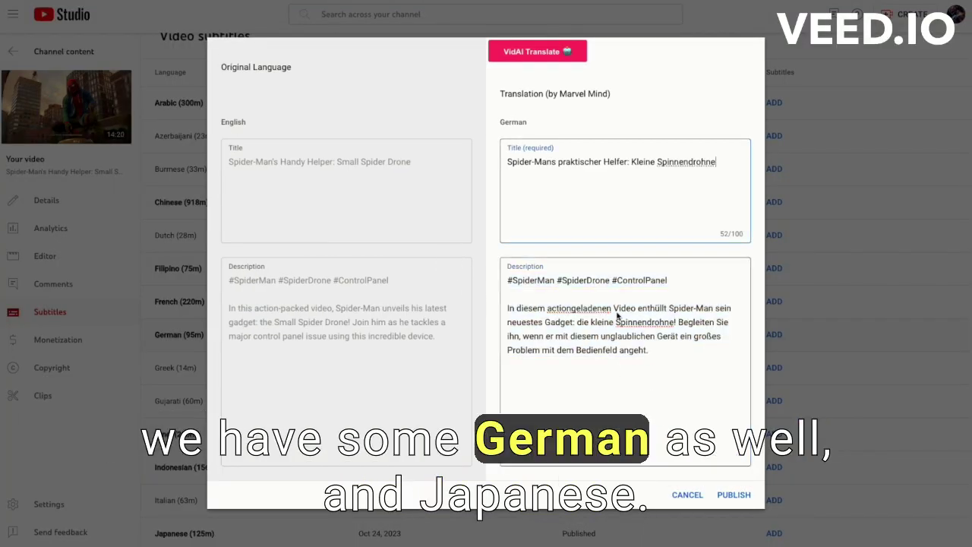
click(686, 494)
scroll(527, 394, down, 3)
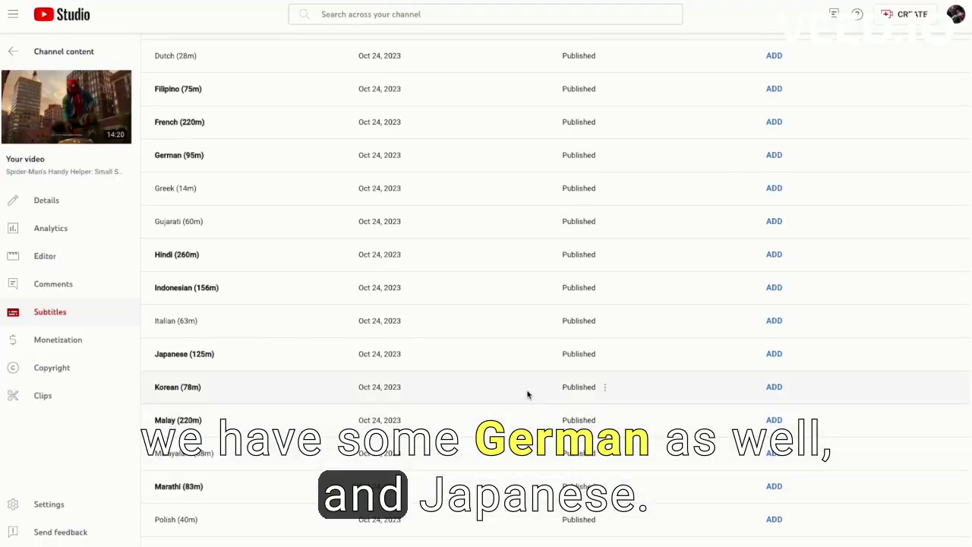
click(607, 351)
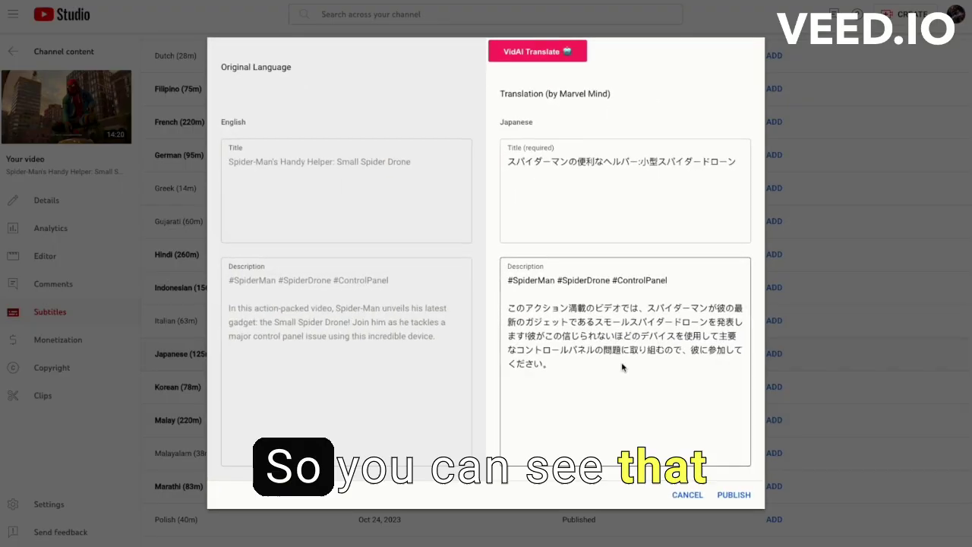
click(687, 494)
scroll(569, 451, down, 5)
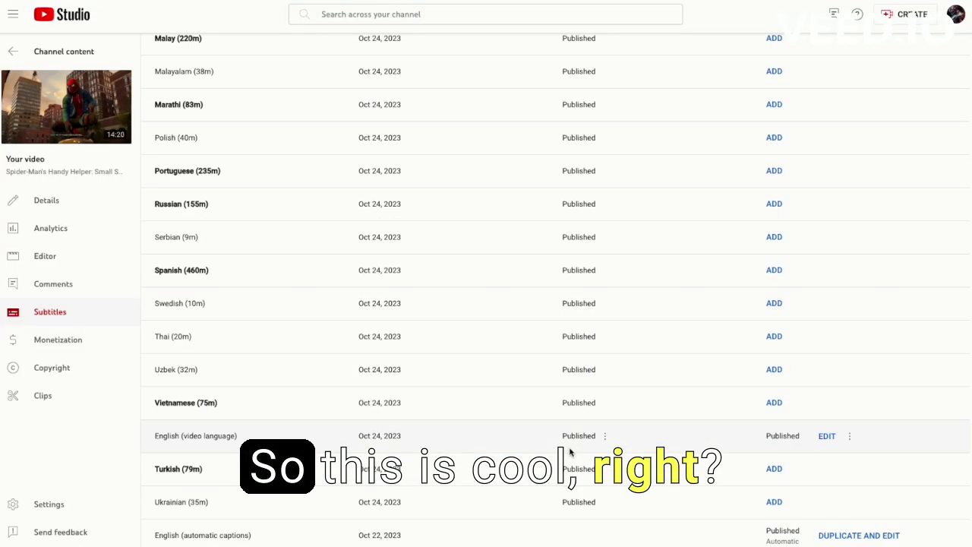
scroll(569, 451, down, 2)
- Check the English captions from the video's details page and publish them
scroll(569, 450, up, 10)
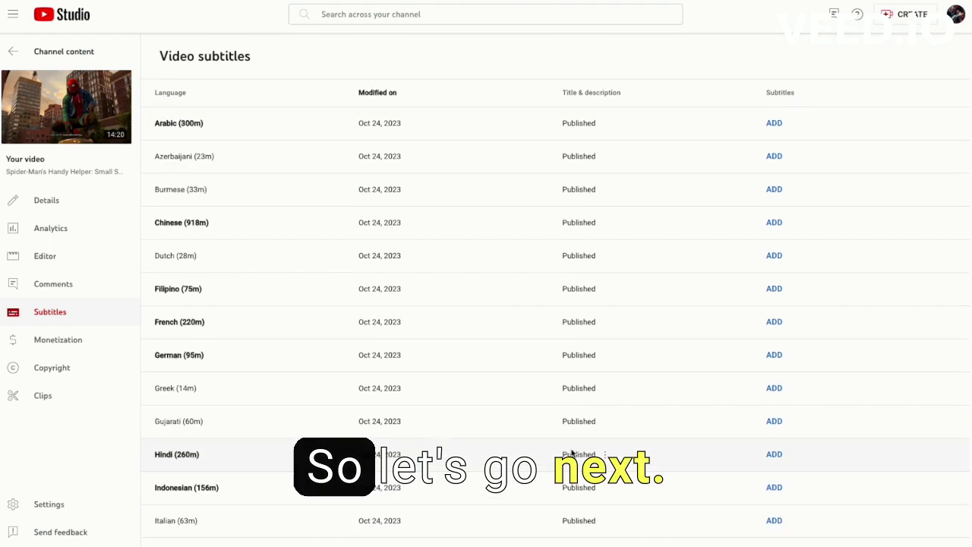
scroll(571, 452, down, 8)
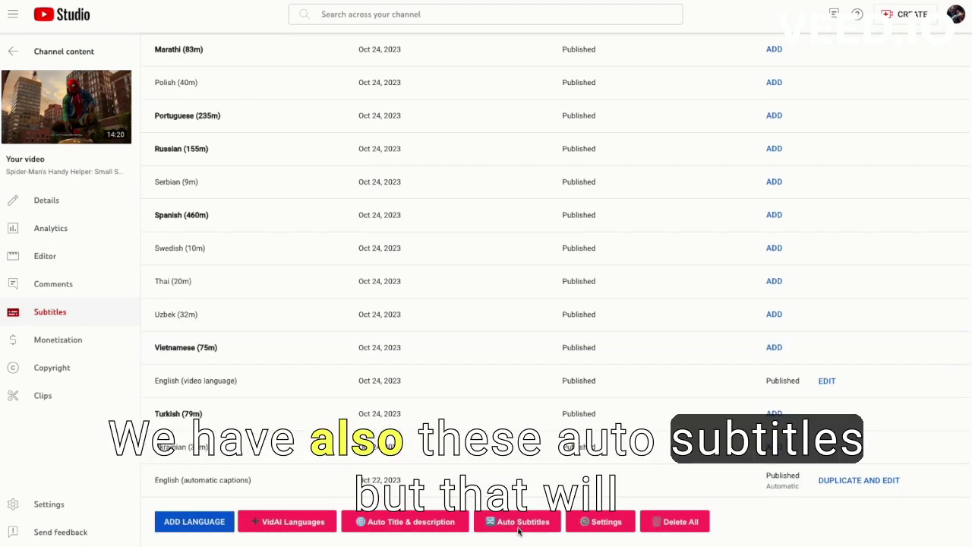
scroll(410, 391, up, 10)
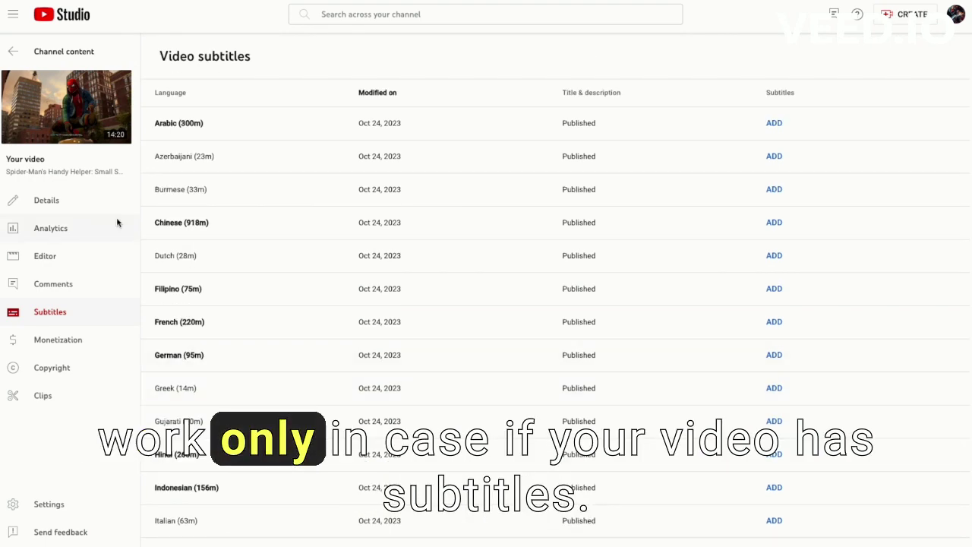
click(83, 211)
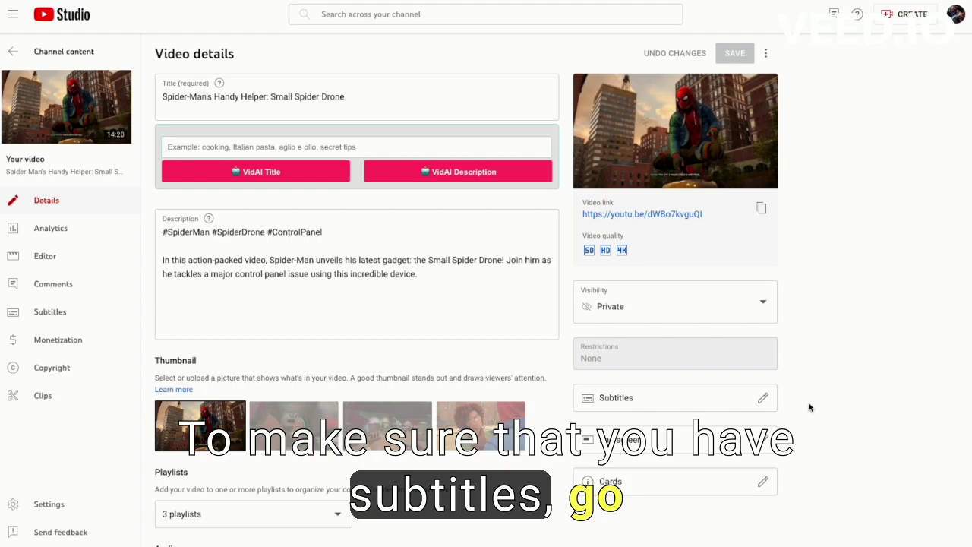
click(609, 406)
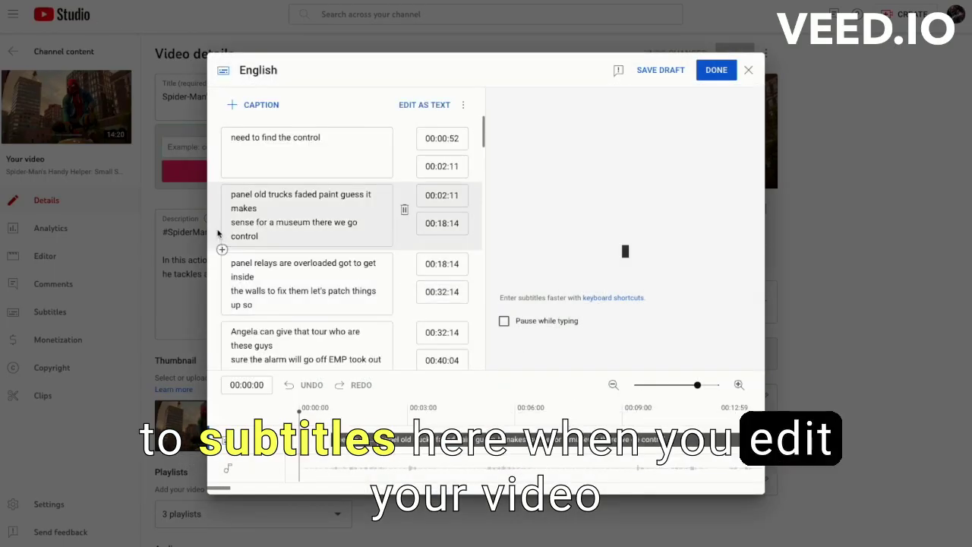
scroll(319, 260, down, 20)
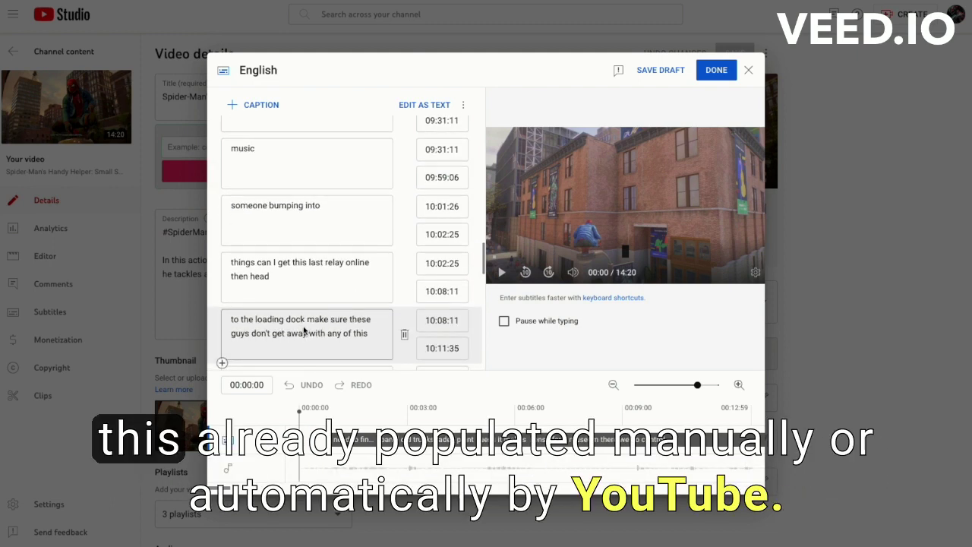
scroll(325, 321, down, 3)
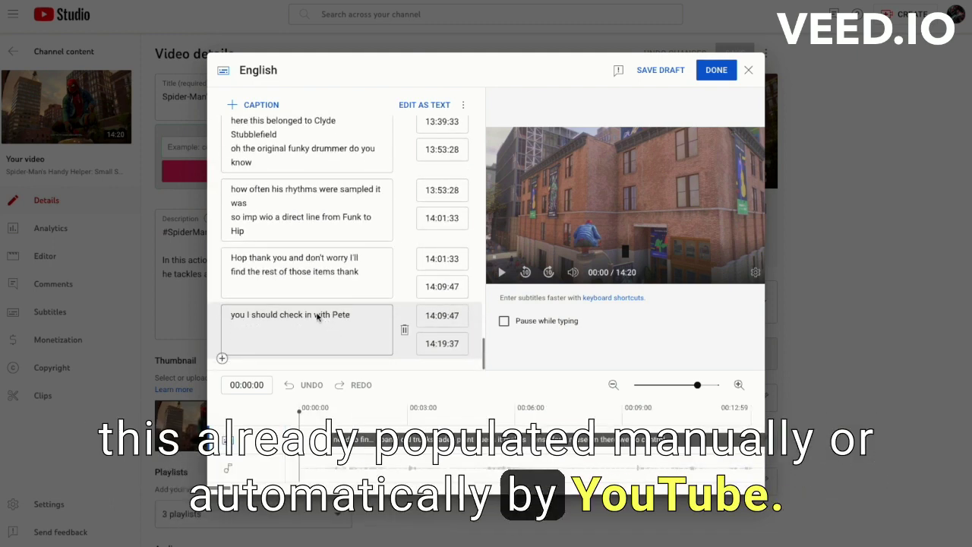
click(714, 70)
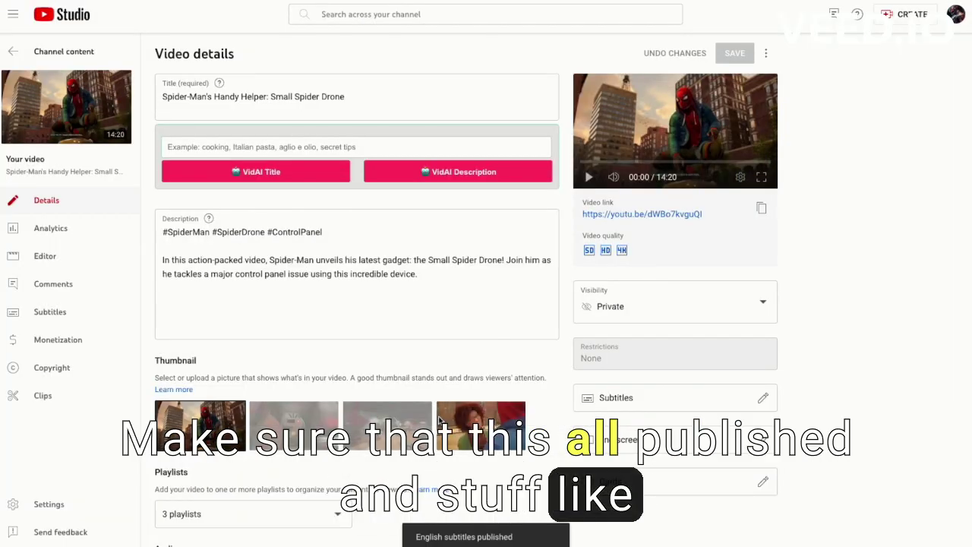
click(42, 314)
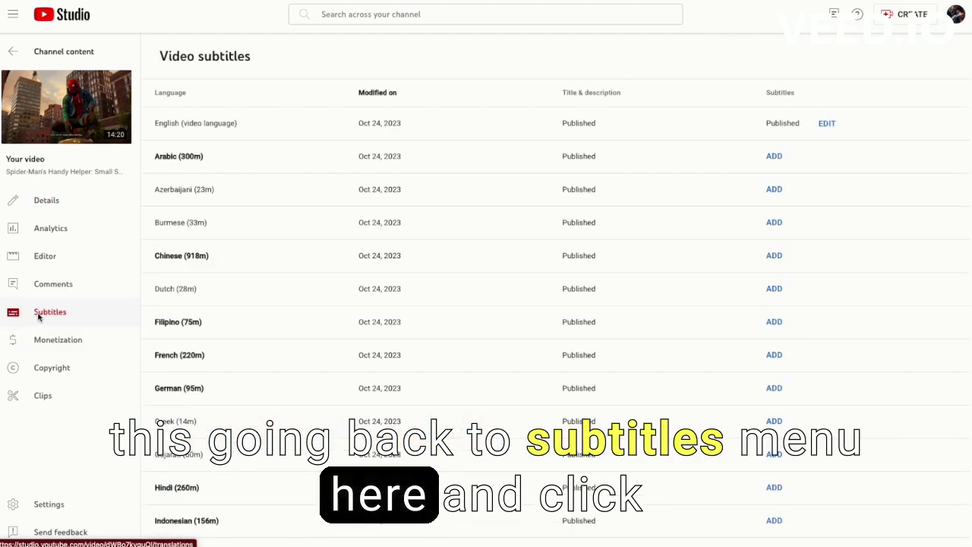
- Use VidAI's Auto Subtitles to generate and publish translated subtitles for German, Hindi, Korean, Polish, Serbian and others
scroll(434, 352, down, 10)
click(517, 521)
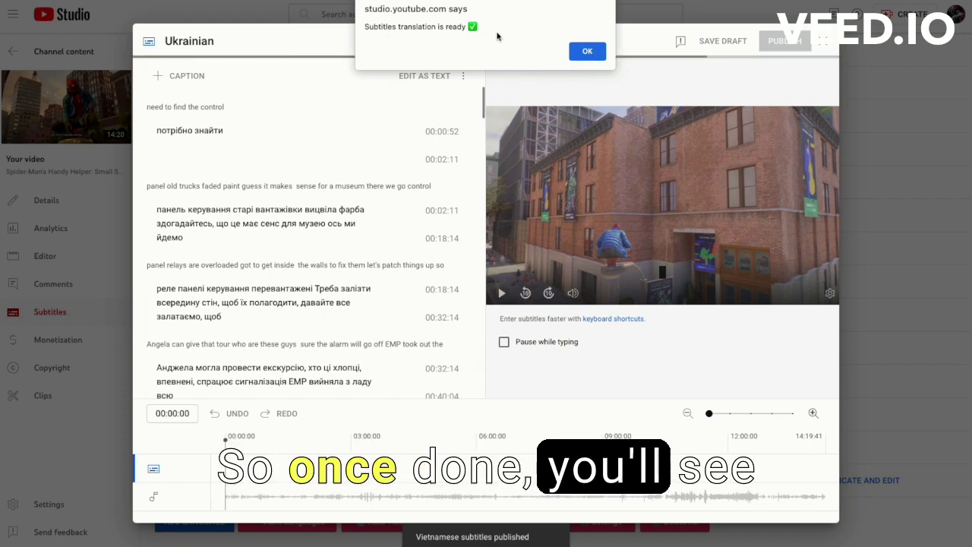
- Dismiss the translation-ready notice, reload, and find Dutch, German, Gujarati, Korean and Polish still lacking subtitles
click(589, 50)
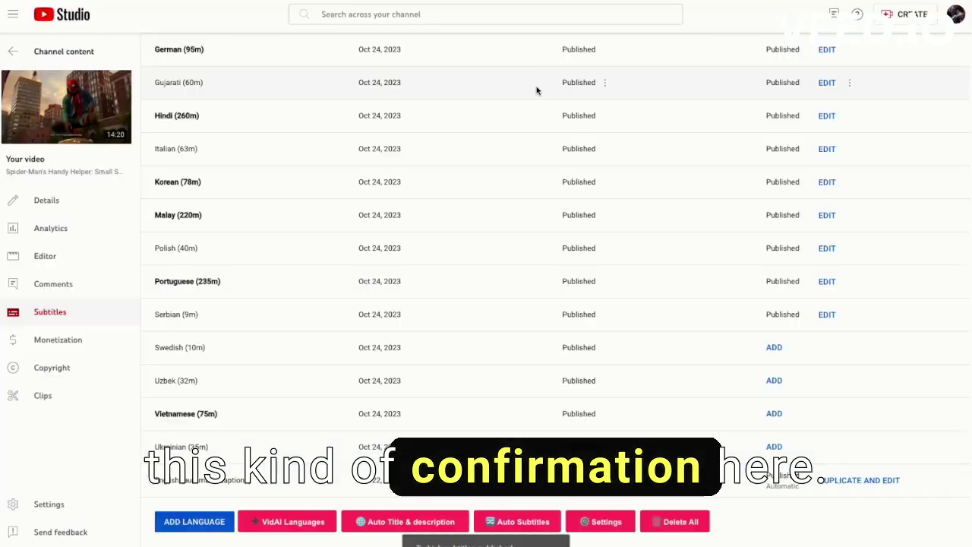
scroll(521, 259, up, 1)
scroll(523, 281, down, 1)
scroll(542, 280, up, 2)
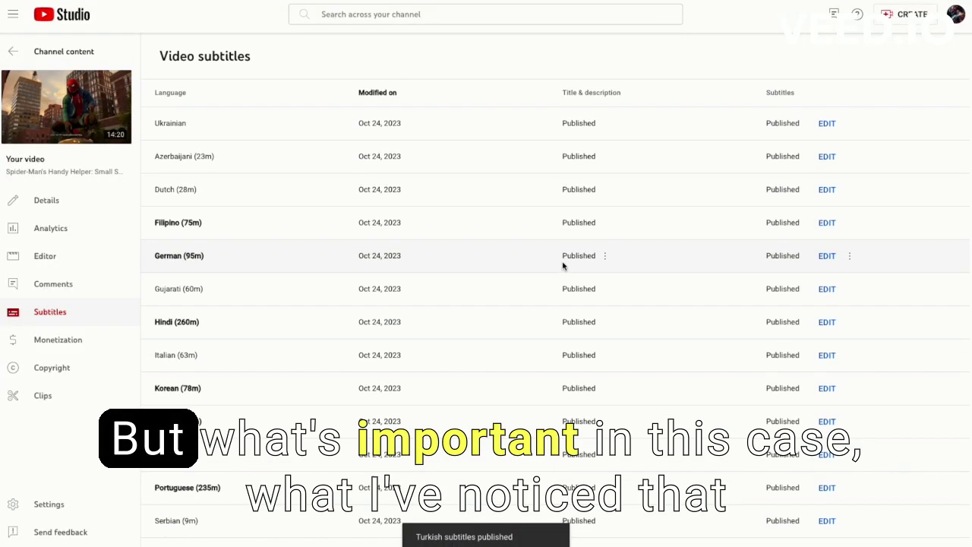
scroll(564, 267, down, 1)
scroll(564, 264, down, 1)
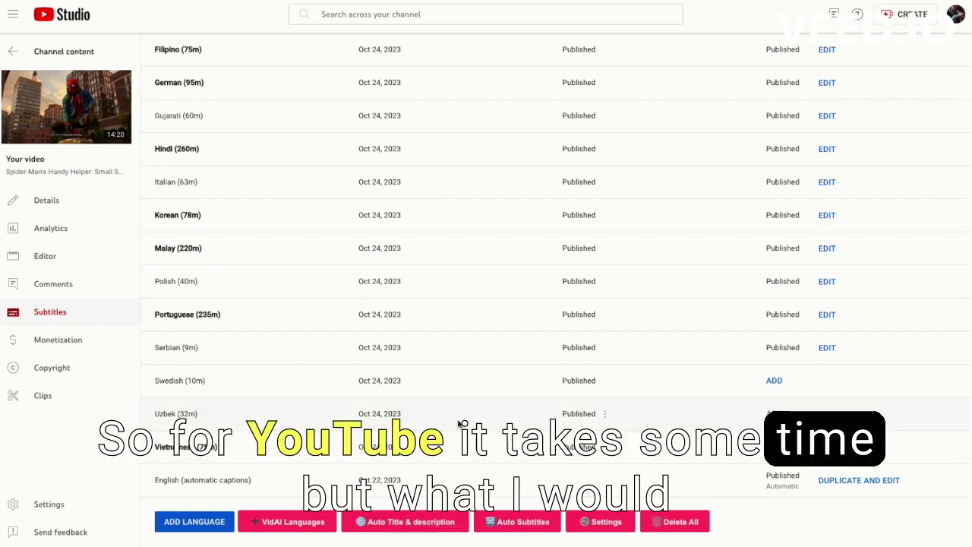
scroll(461, 422, up, 5)
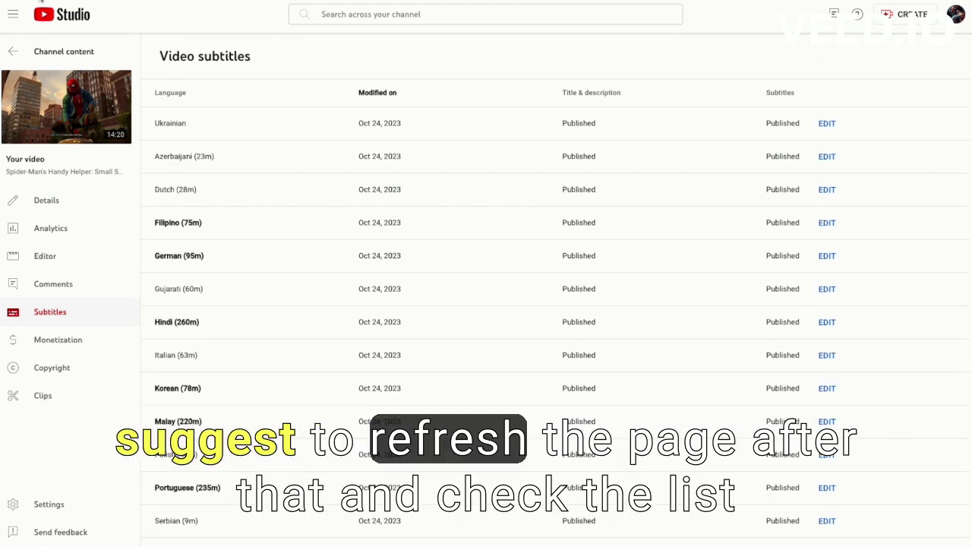
key(F5)
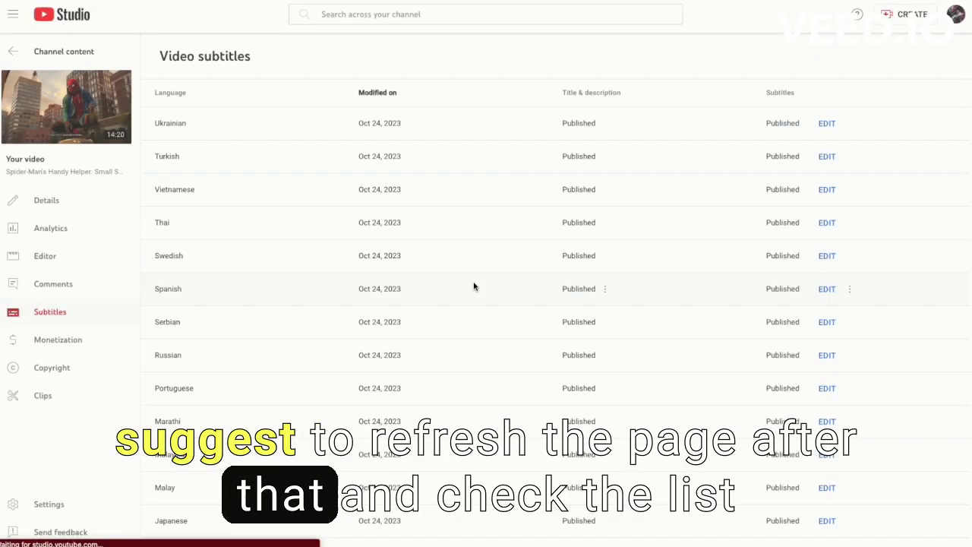
scroll(476, 296, down, 10)
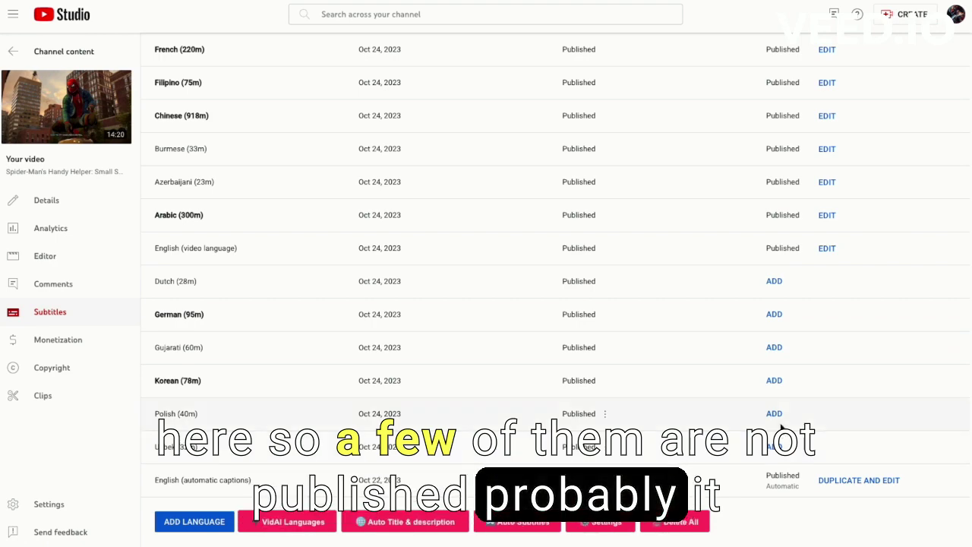
- Rerun Auto Subtitles so Dutch, German, Gujarati, Korean and Polish get published subtitles
click(531, 521)
click(531, 522)
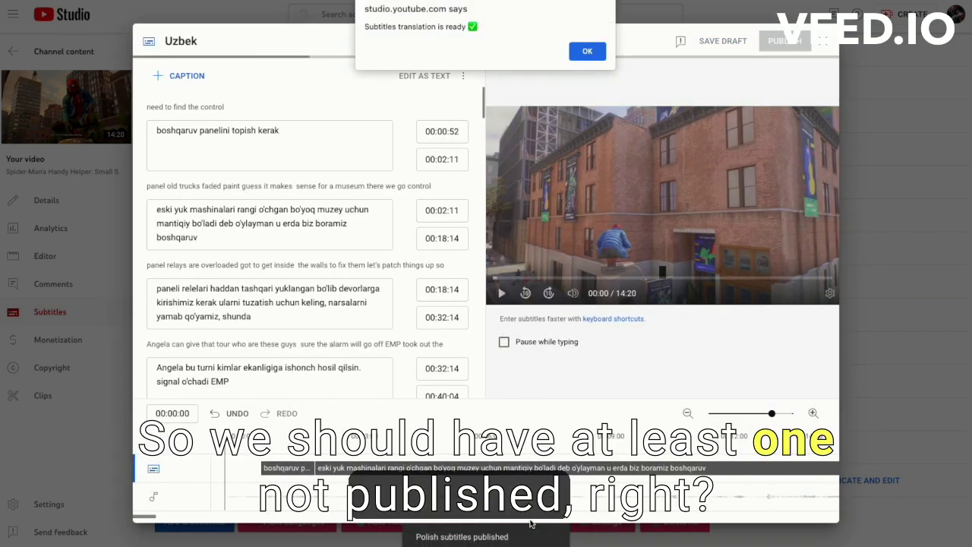
click(591, 53)
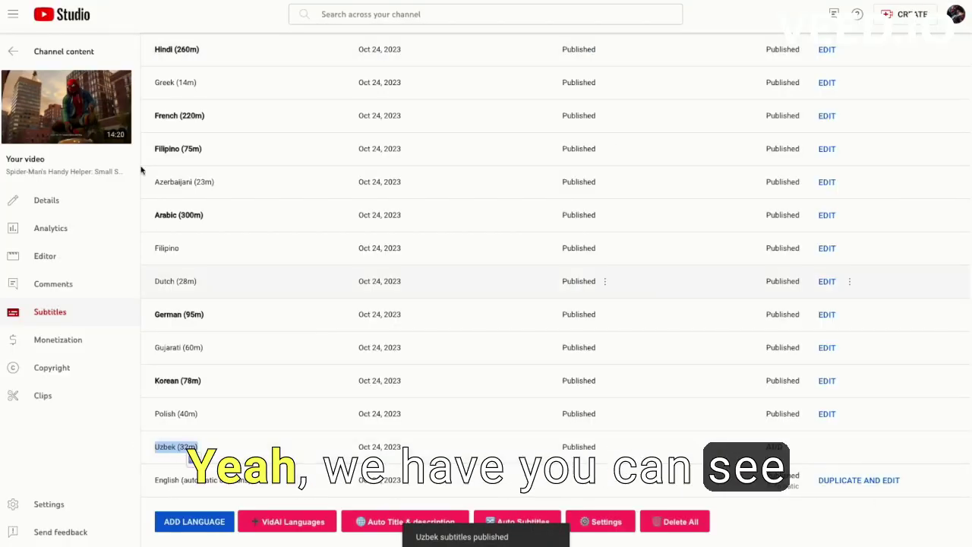
- Reload the list, then auto-translate and publish the Korean subtitles
key(F5)
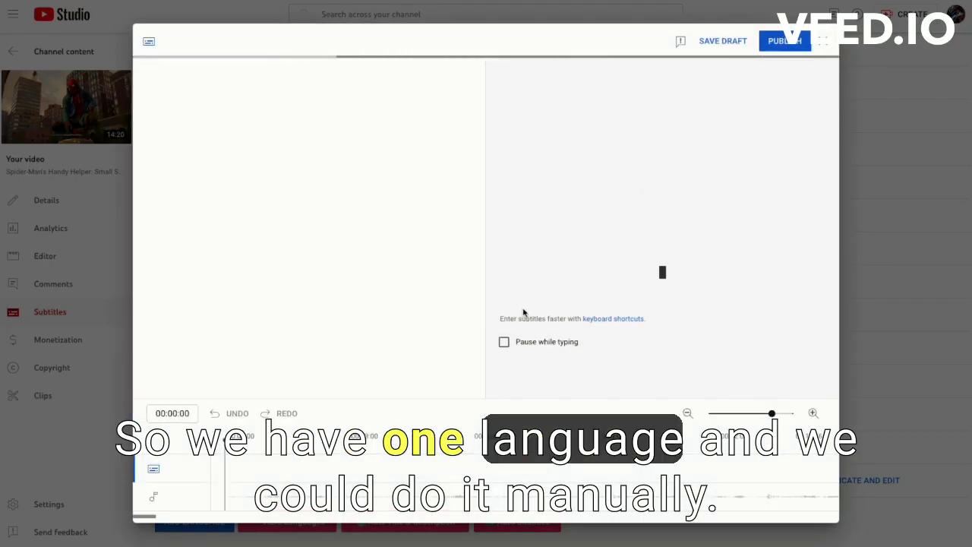
click(245, 199)
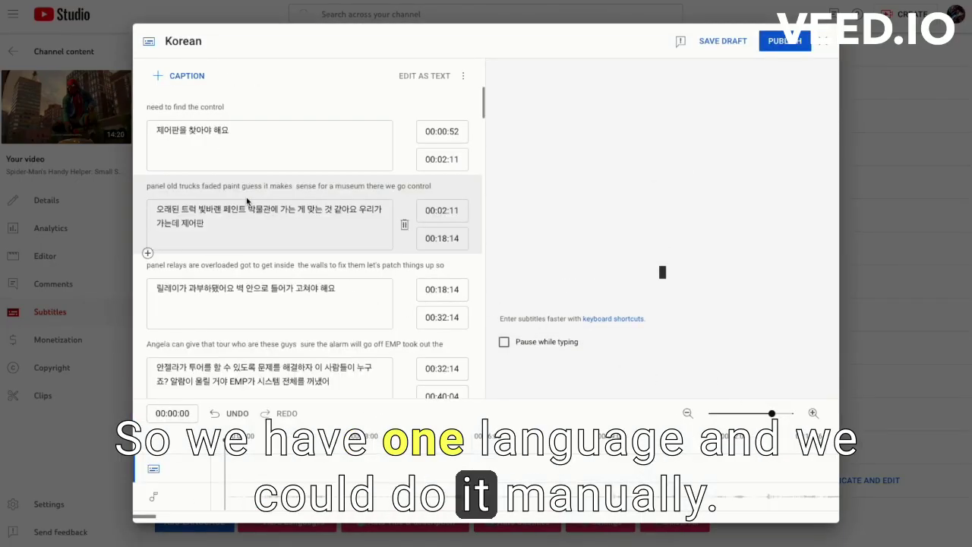
click(785, 41)
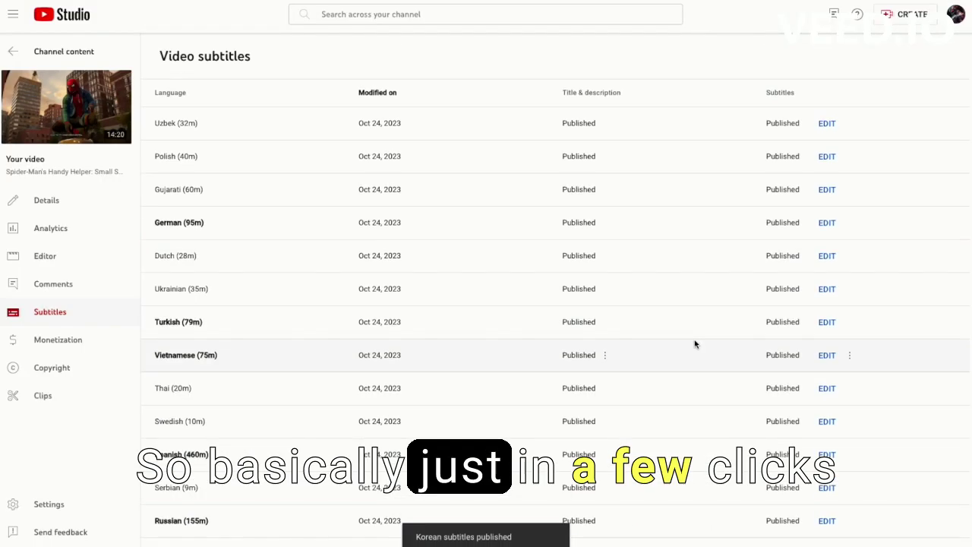
scroll(216, 398, down, 10)
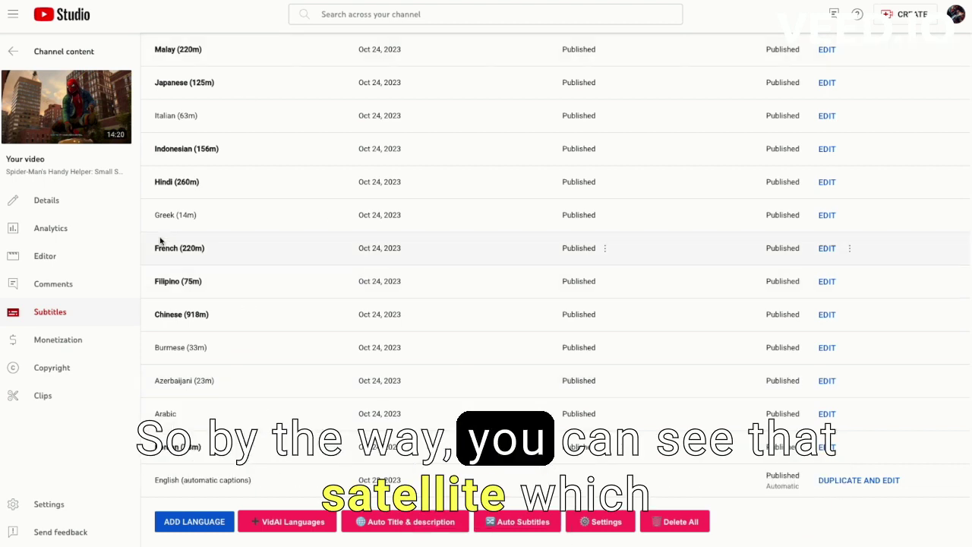
drag(160, 241, 224, 327)
click(221, 299)
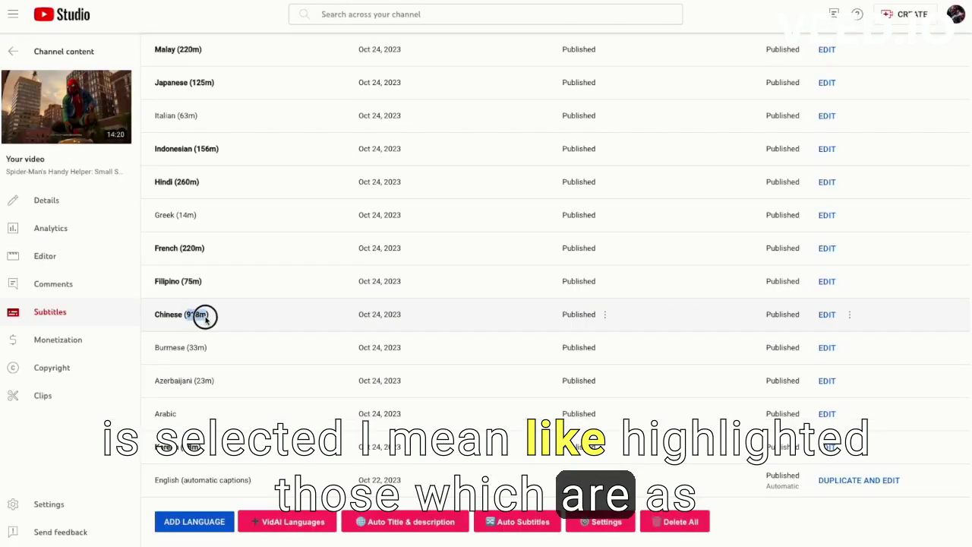
drag(193, 289, 196, 287)
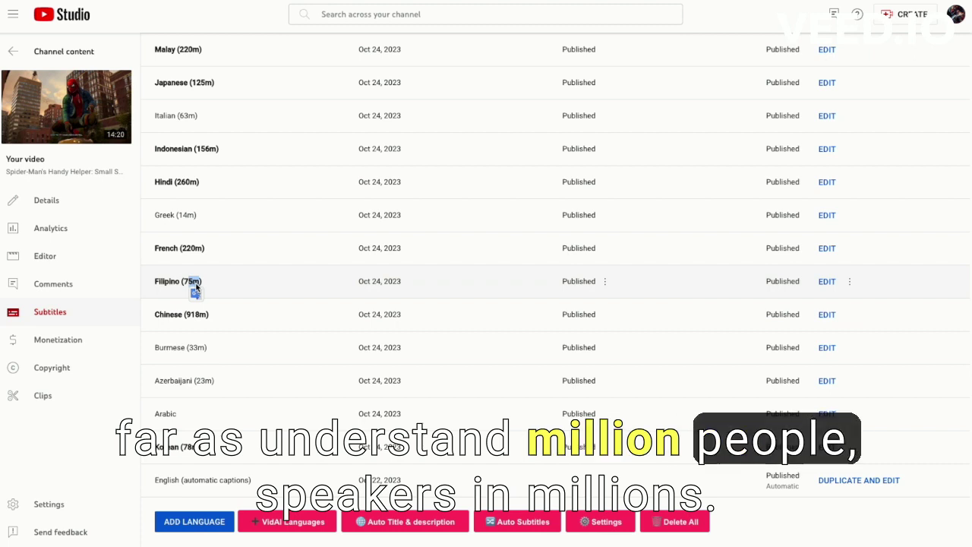
drag(196, 287, 199, 290)
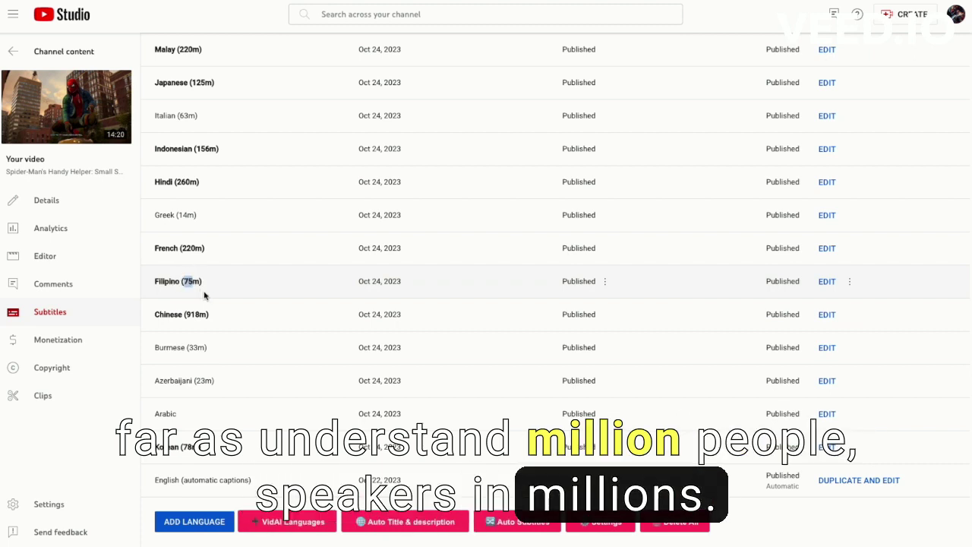
scroll(209, 319, up, 10)
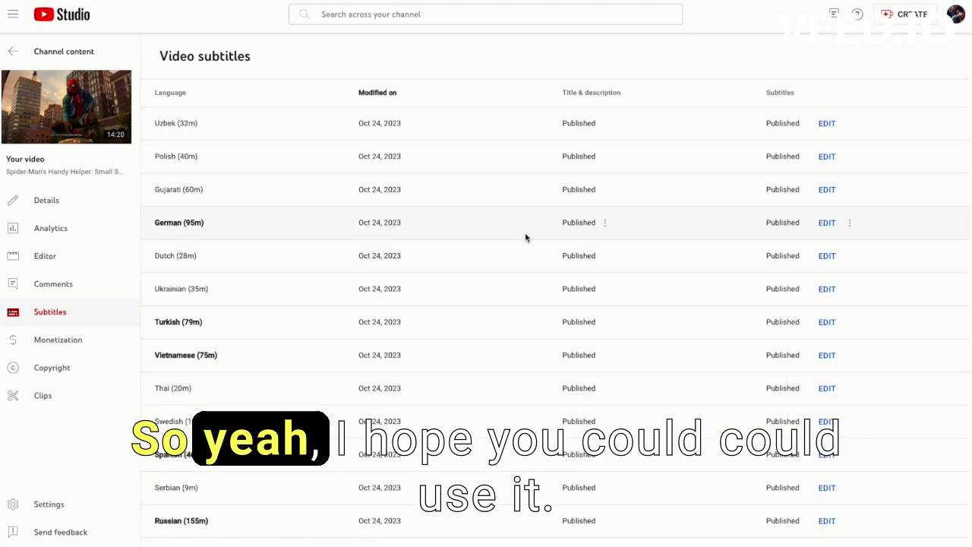
- Close the Gujarati title translation unchanged and open the German title and description translation
click(608, 221)
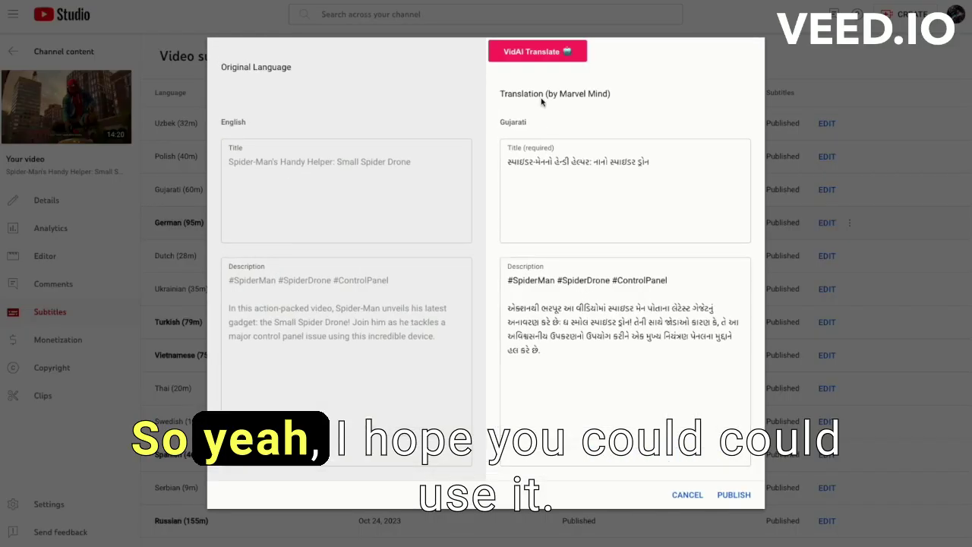
click(679, 494)
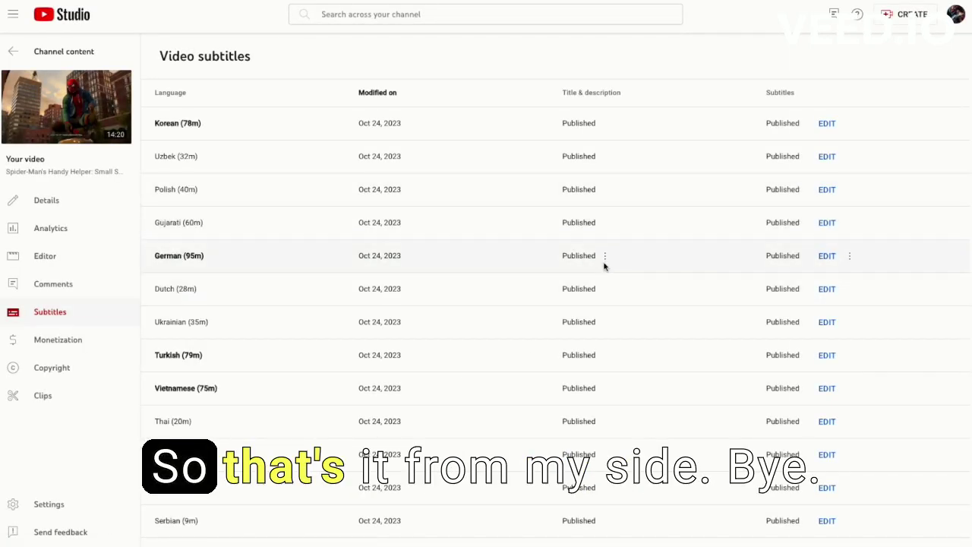
click(607, 253)
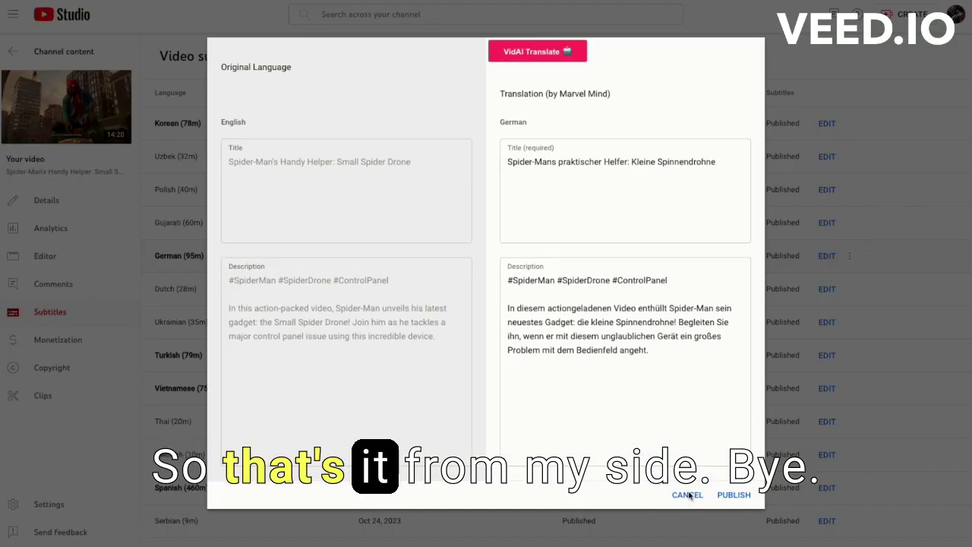